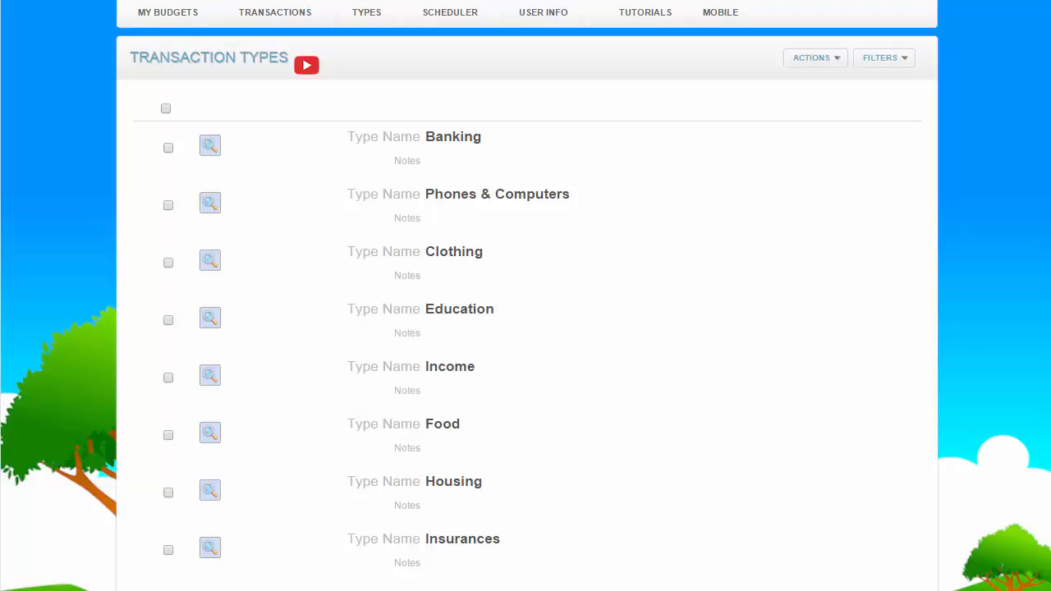
# - Open the transactions of the 2015 budget and examine the actions offered for them
pyautogui.scroll(2, 160, 100)
pyautogui.click(159, 101)
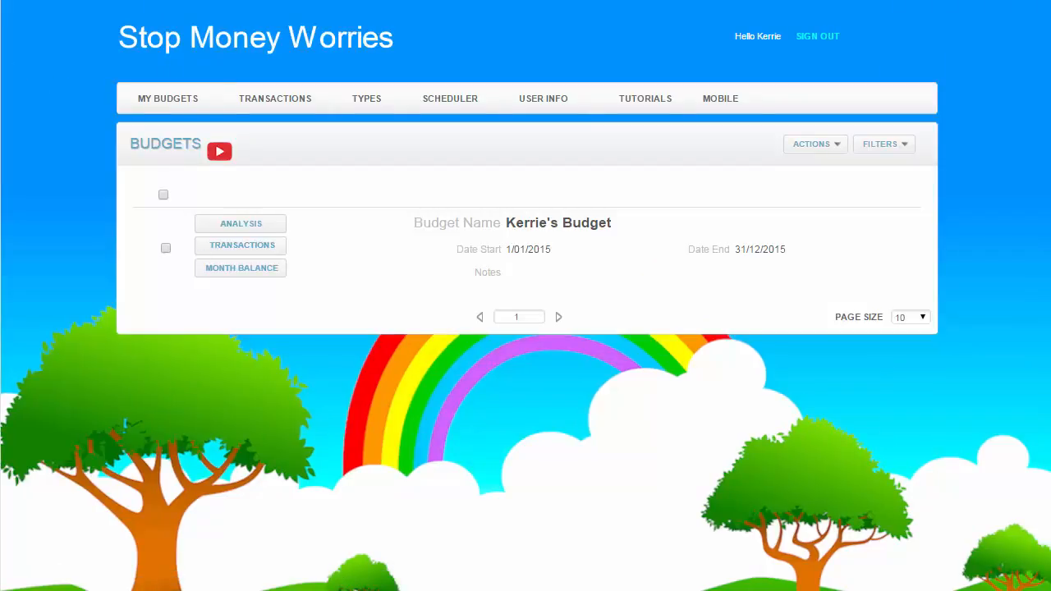
pyautogui.click(247, 249)
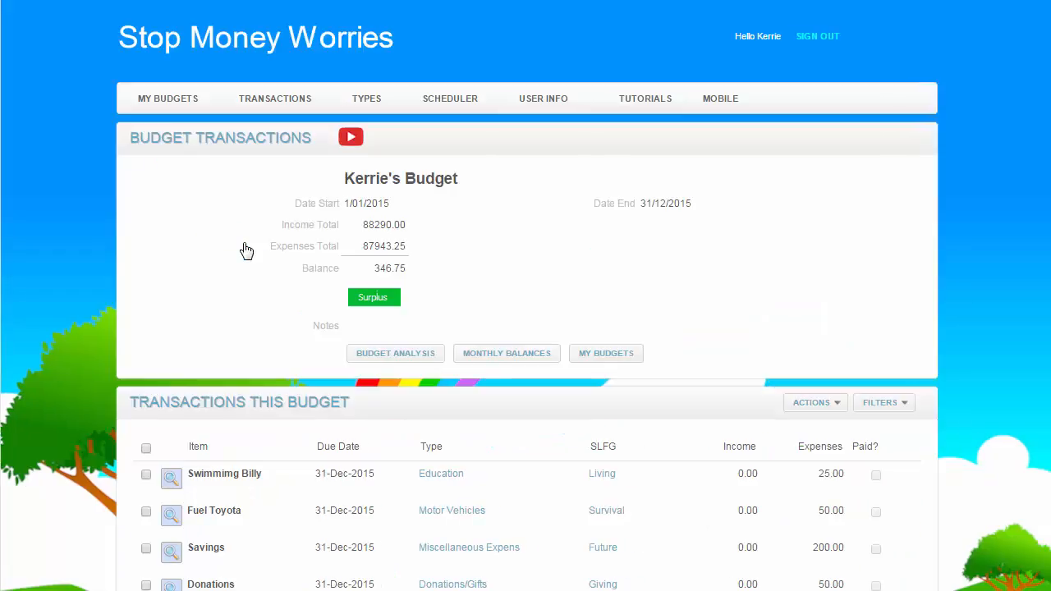
pyautogui.click(841, 408)
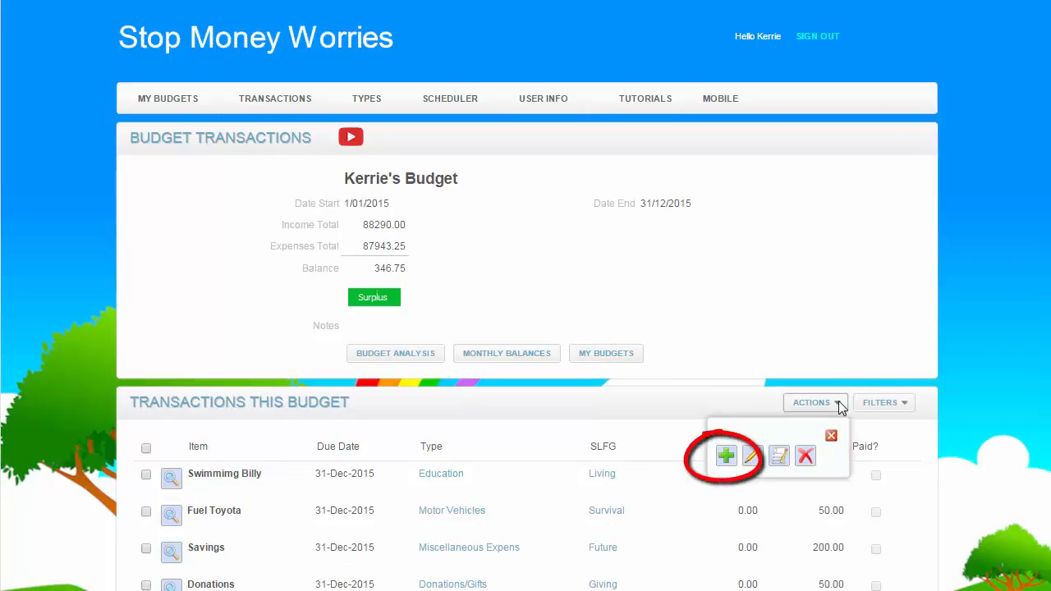
pyautogui.click(831, 436)
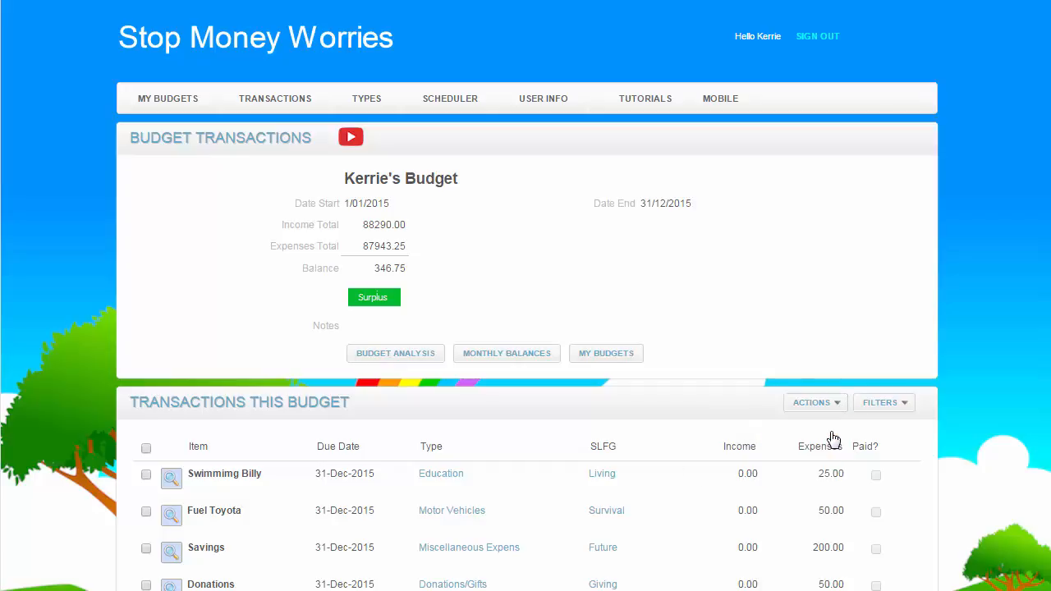
# - Look up the options for adding transactions on the all-transactions list and the income and expenses schedule
pyautogui.click(275, 98)
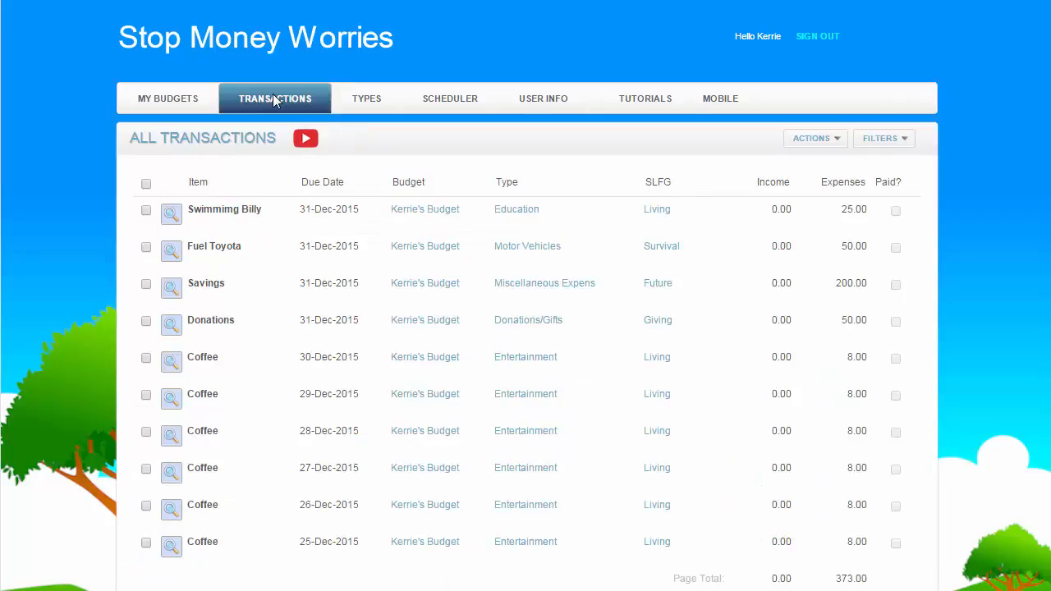
pyautogui.click(835, 144)
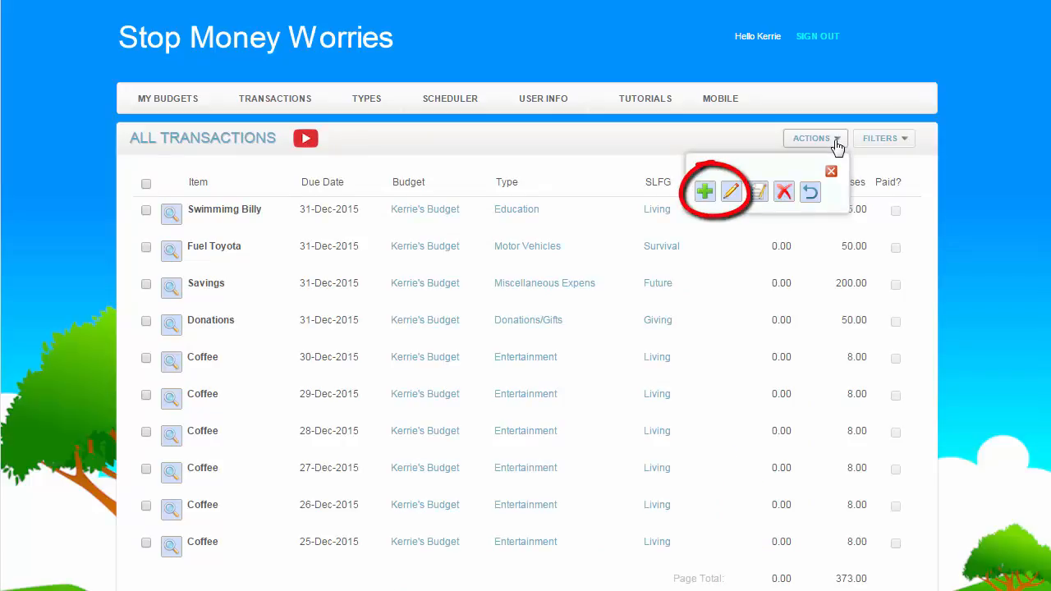
pyautogui.click(450, 100)
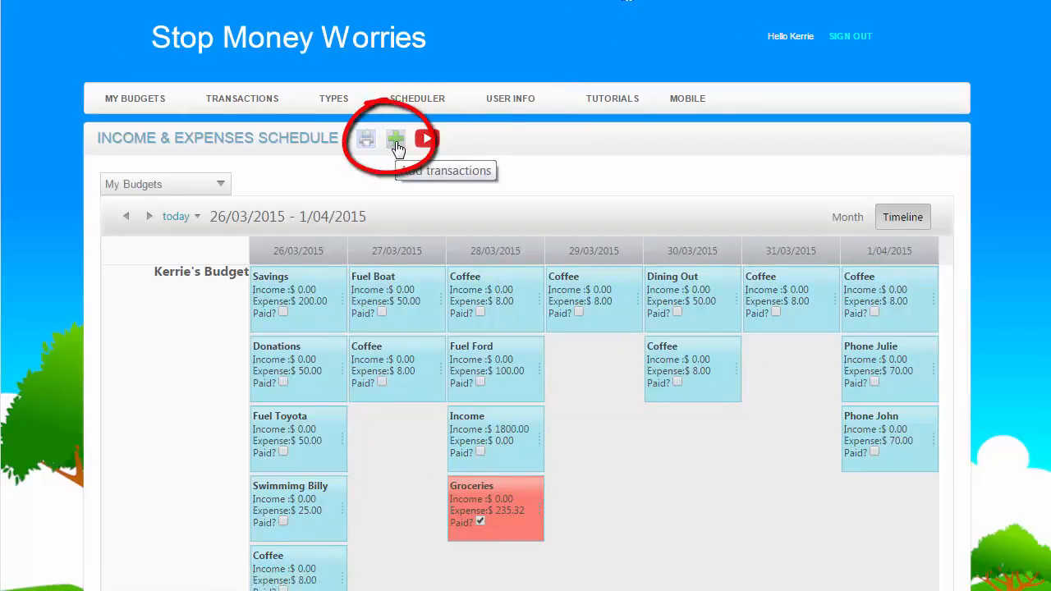
# - Start a new entry from the all-transactions list with item name Groceries and due date 2/01/2015
pyautogui.click(234, 100)
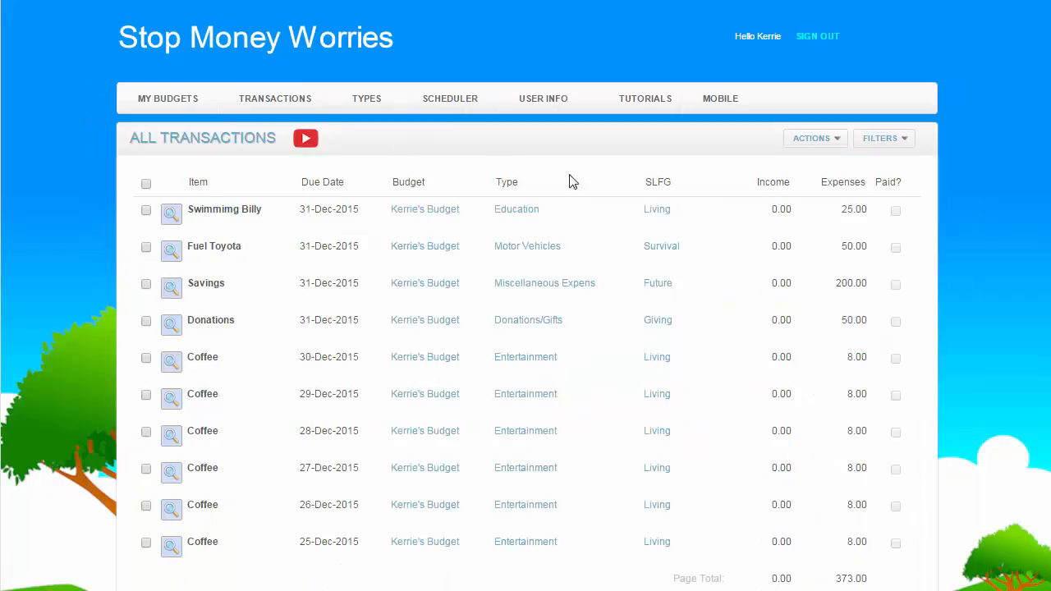
pyautogui.click(835, 141)
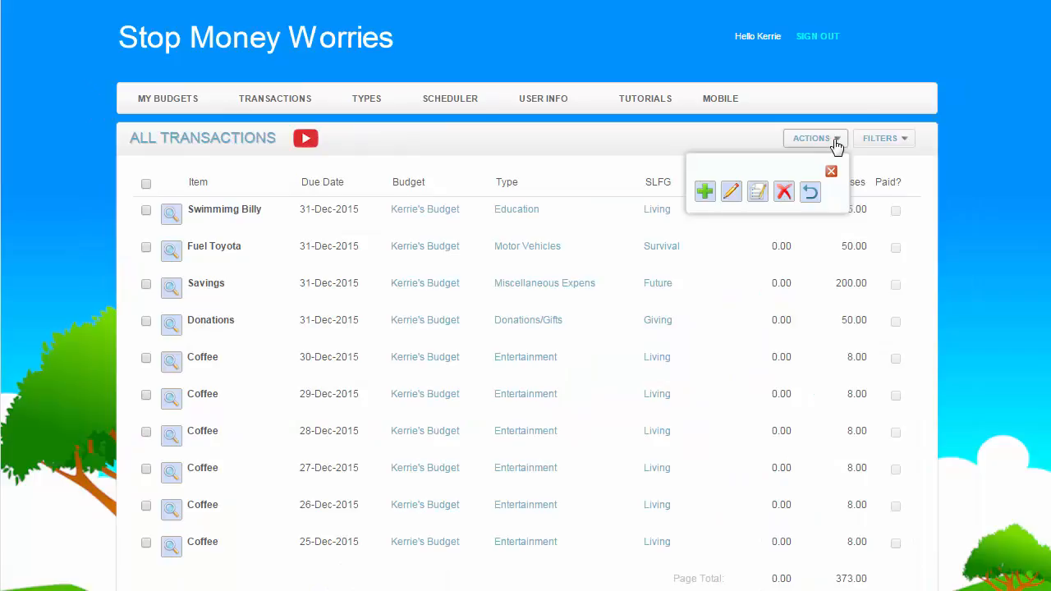
pyautogui.click(704, 192)
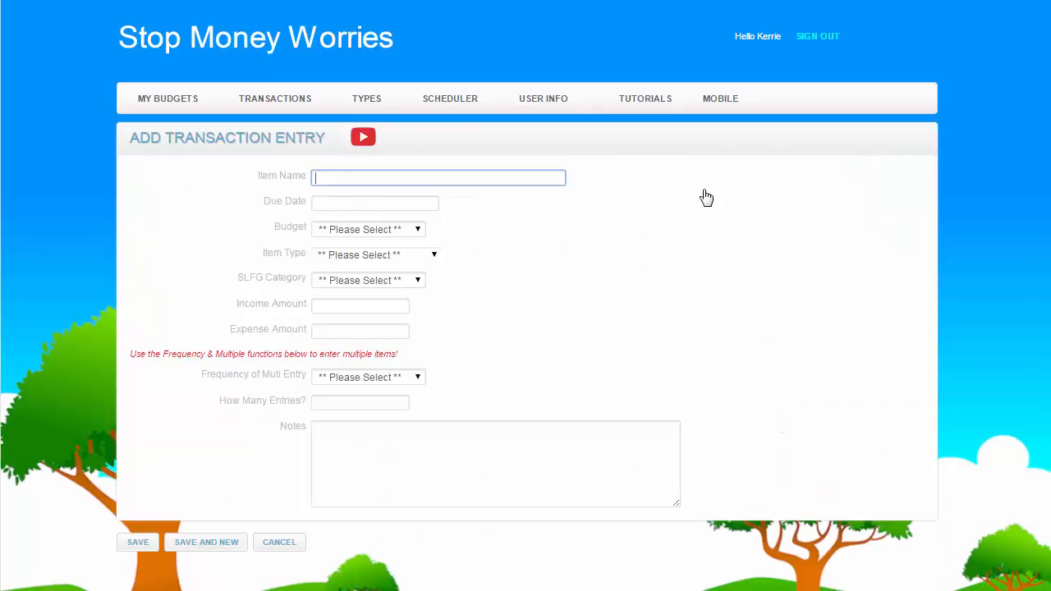
pyautogui.click(325, 178)
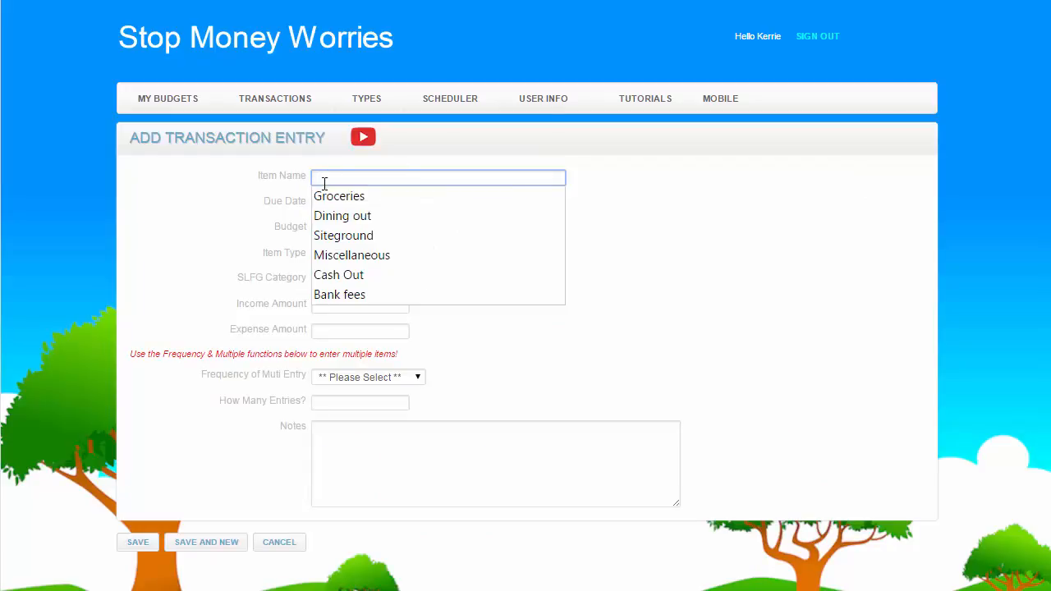
pyautogui.click(327, 197)
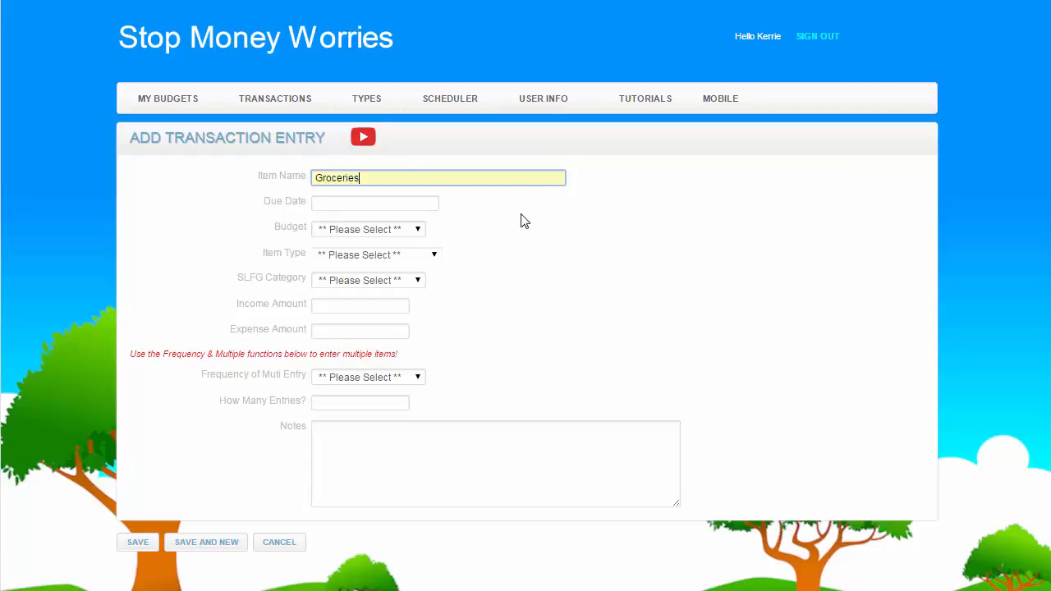
pyautogui.click(315, 202)
pyautogui.click(322, 221)
pyautogui.click(322, 221)
pyautogui.click(408, 252)
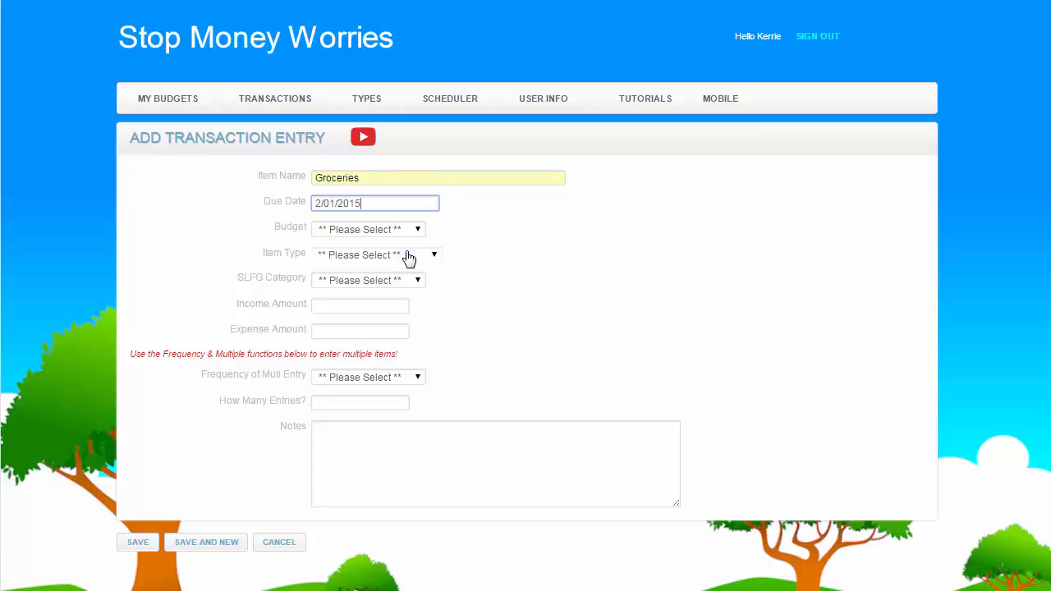
# - Assign the Groceries entry to the 2015 budget, with item type Food and SLFG category Survival
pyautogui.click(418, 230)
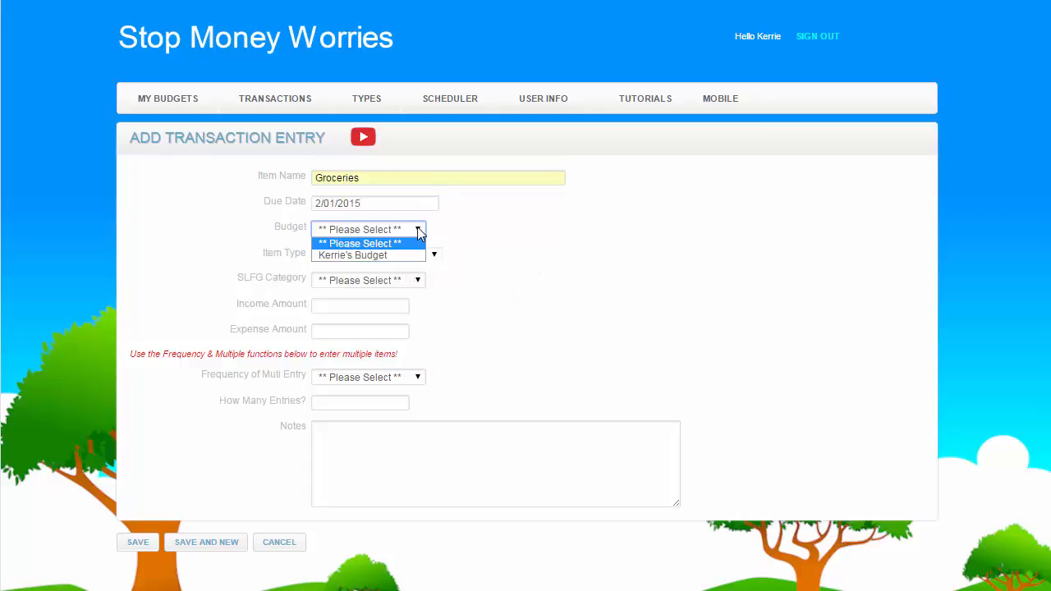
pyautogui.click(394, 256)
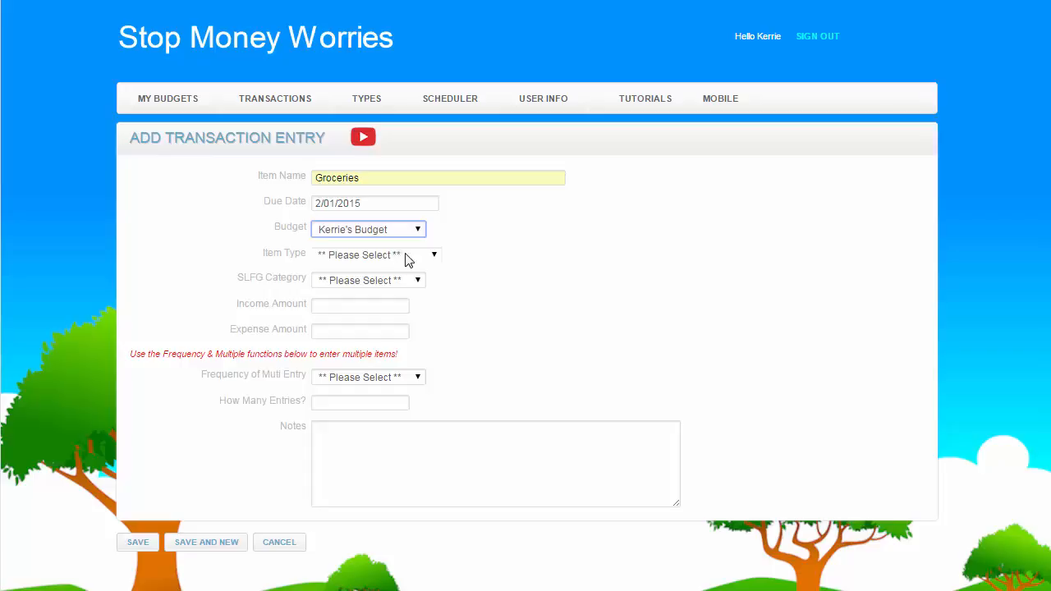
pyautogui.click(432, 255)
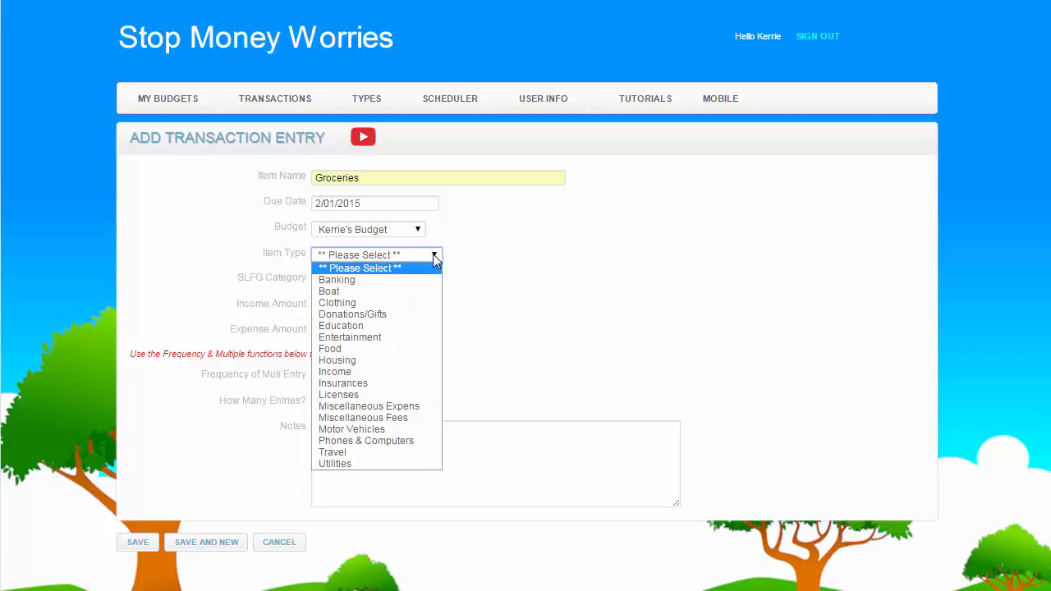
pyautogui.click(413, 354)
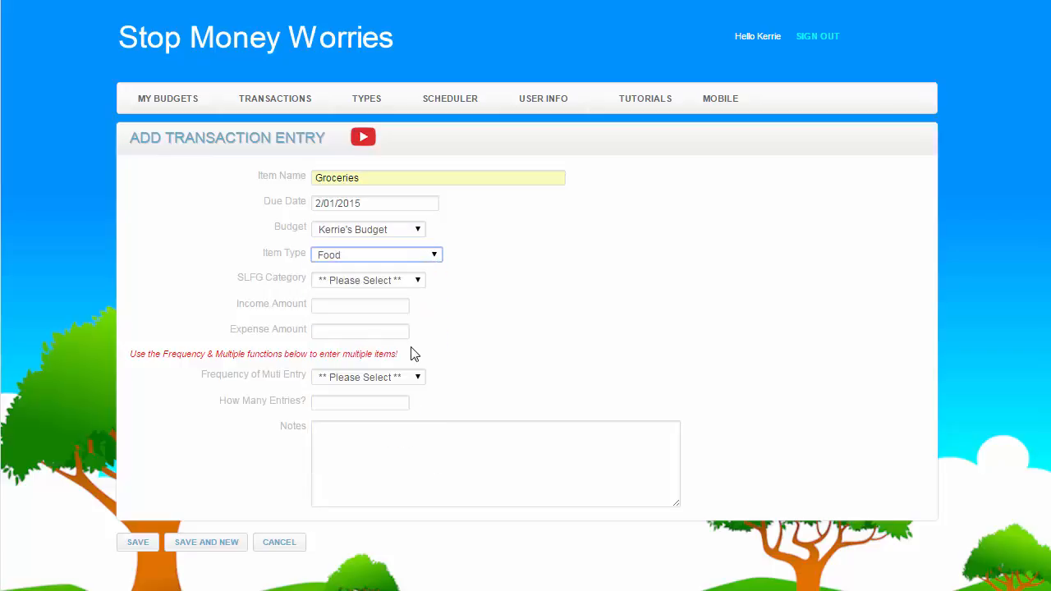
pyautogui.click(419, 281)
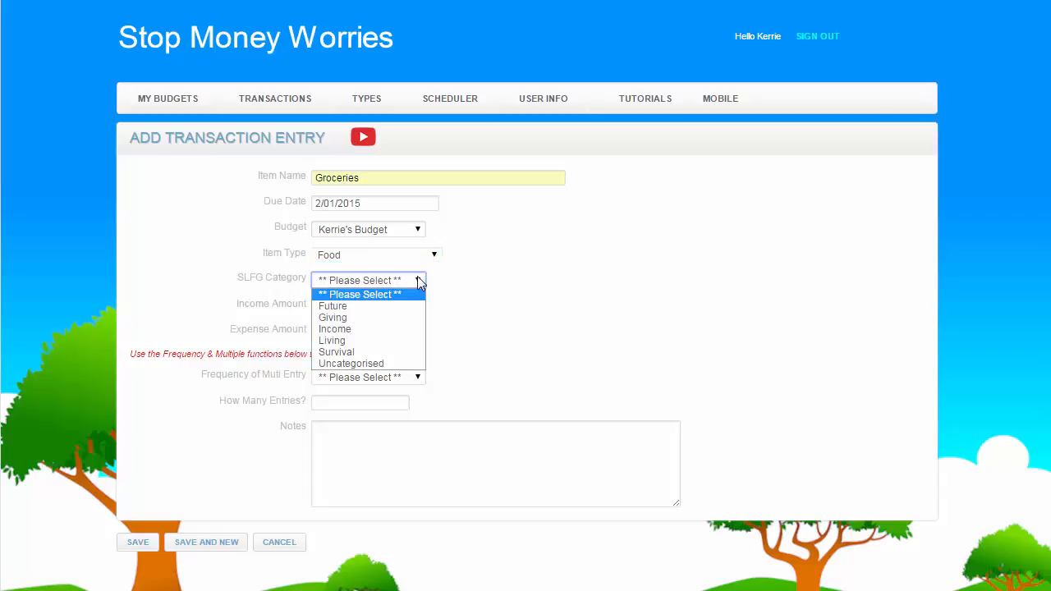
pyautogui.click(409, 352)
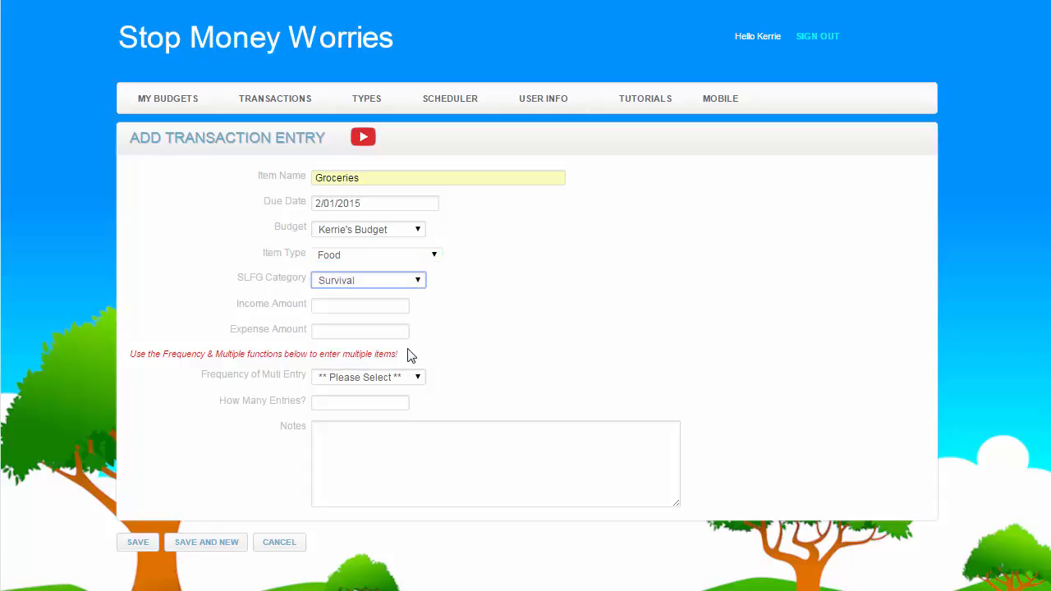
# - Give the Groceries entry an expense amount of 250.00 repeated Weekly for 52 entries, and save it
pyautogui.click(335, 331)
pyautogui.write('250.00')
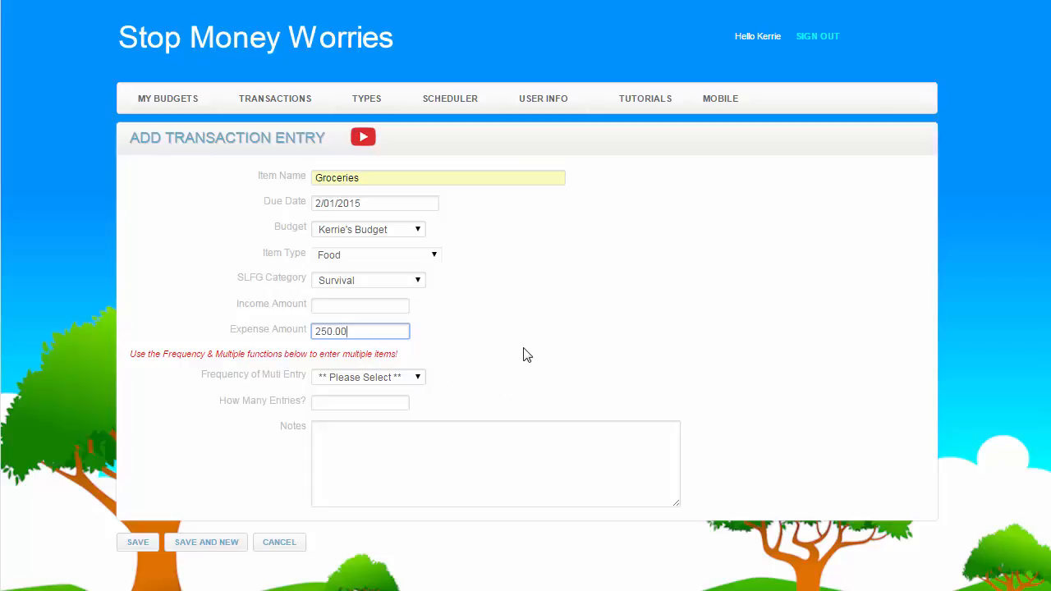
pyautogui.click(419, 380)
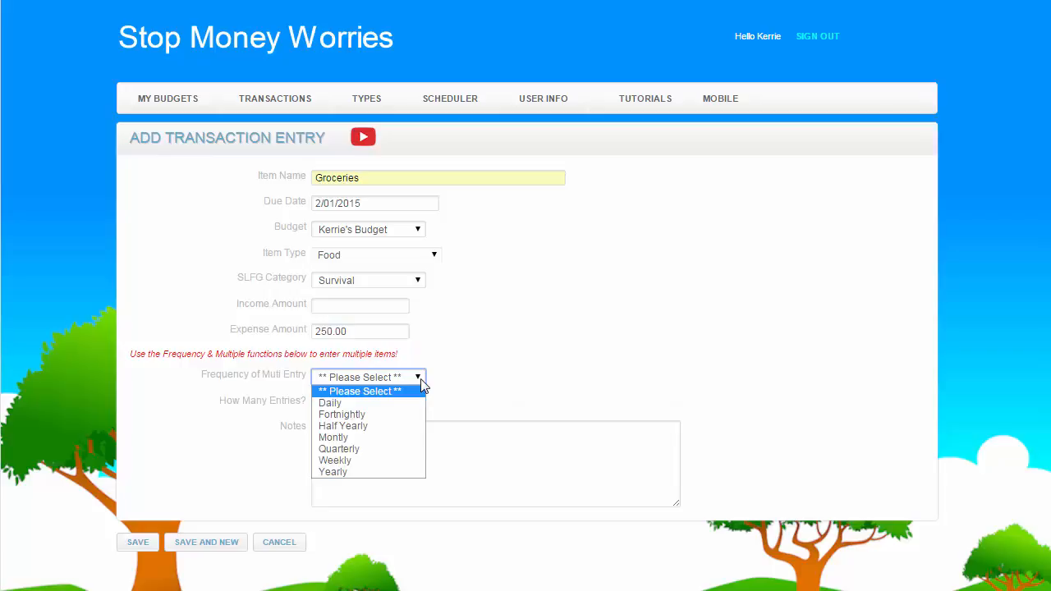
pyautogui.click(395, 463)
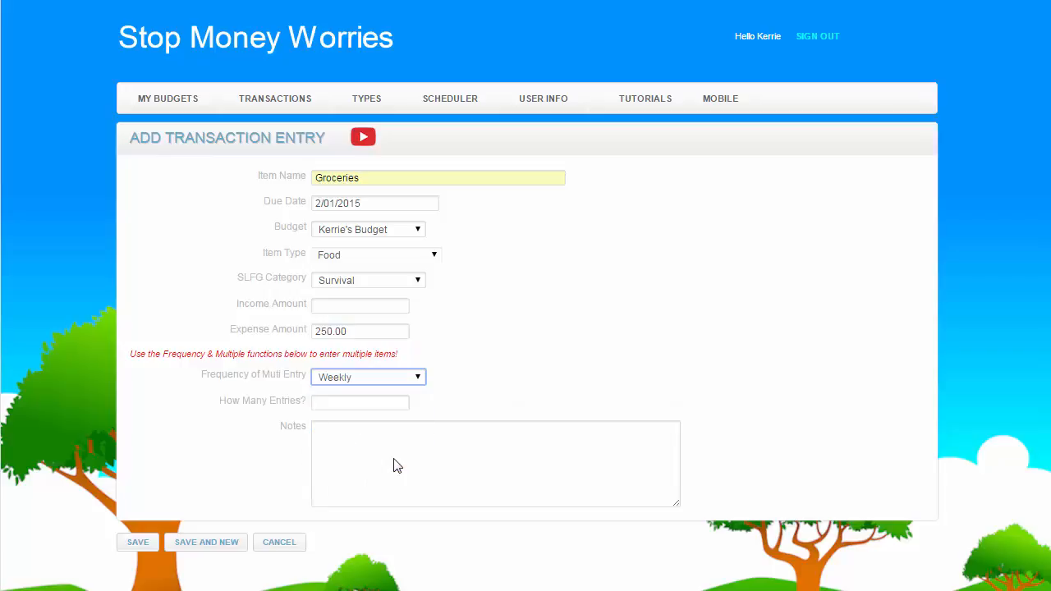
pyautogui.click(332, 402)
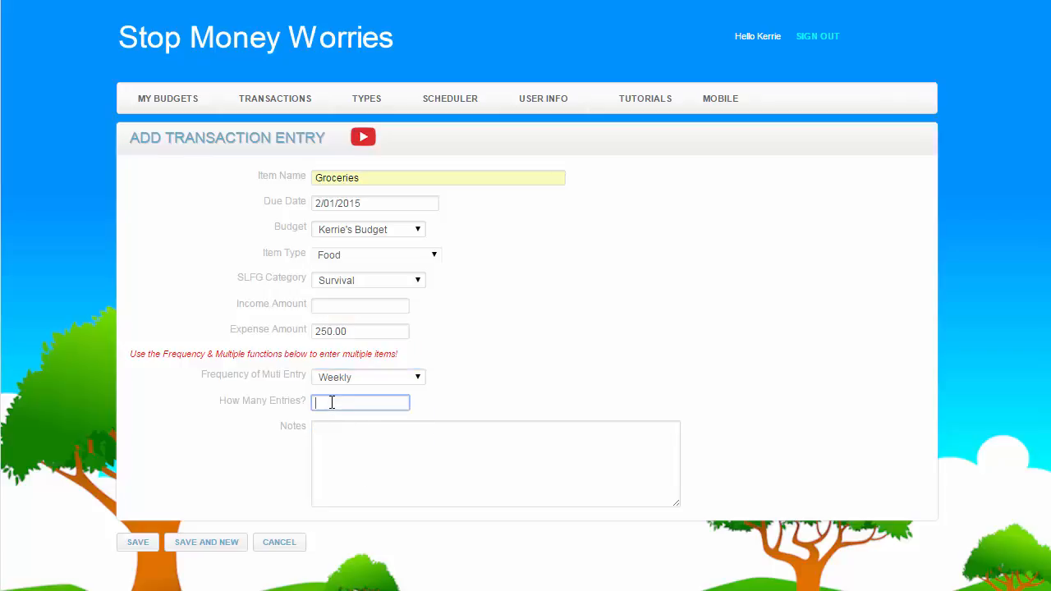
pyautogui.write('52')
pyautogui.click(513, 552)
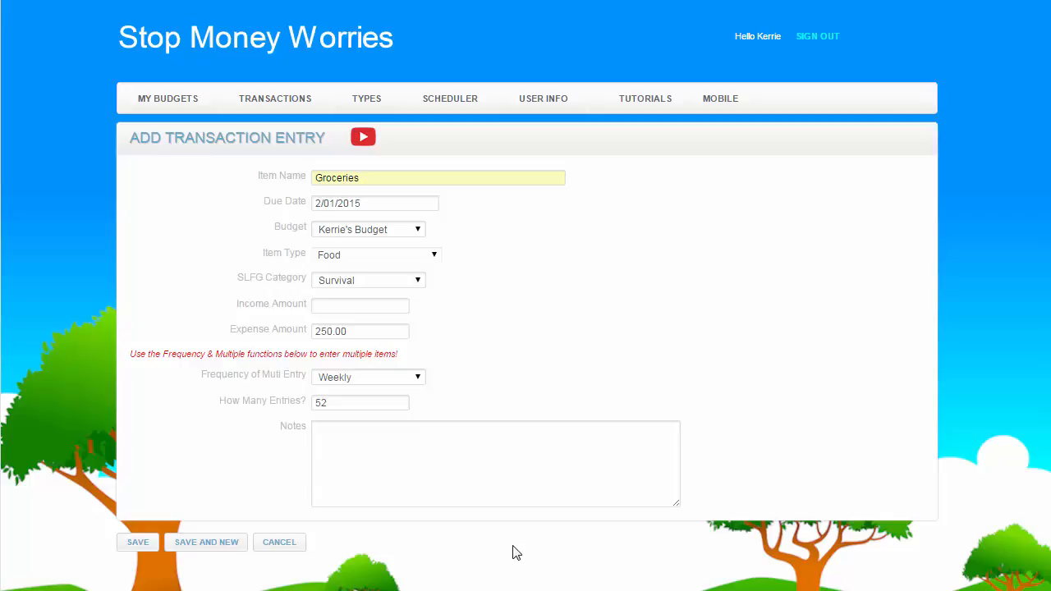
pyautogui.click(135, 545)
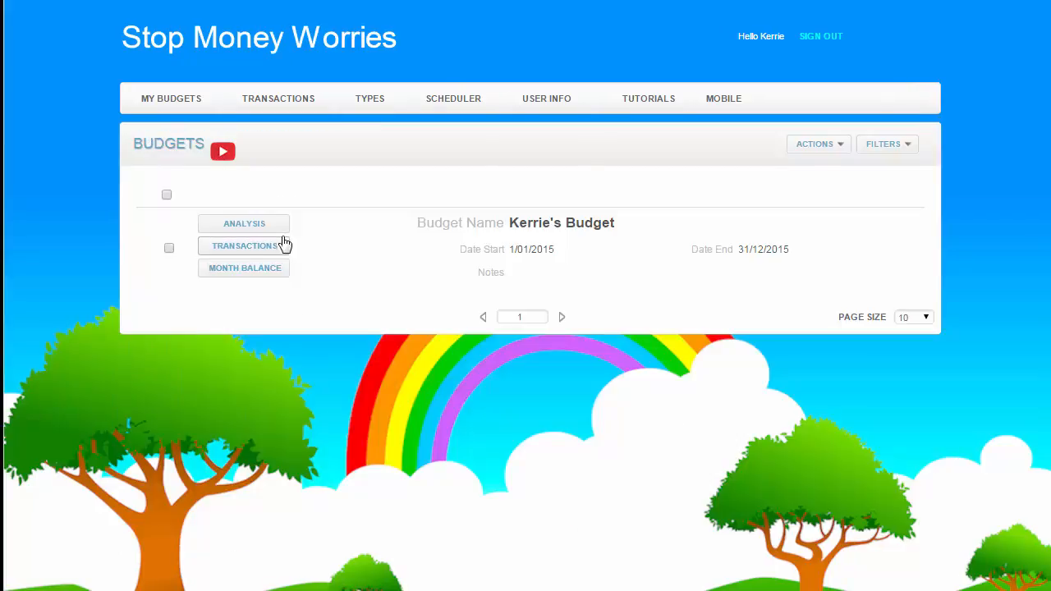
# - Examine the editing actions offered for the 2015 budget's transactions and on the all-transactions list
pyautogui.click(249, 250)
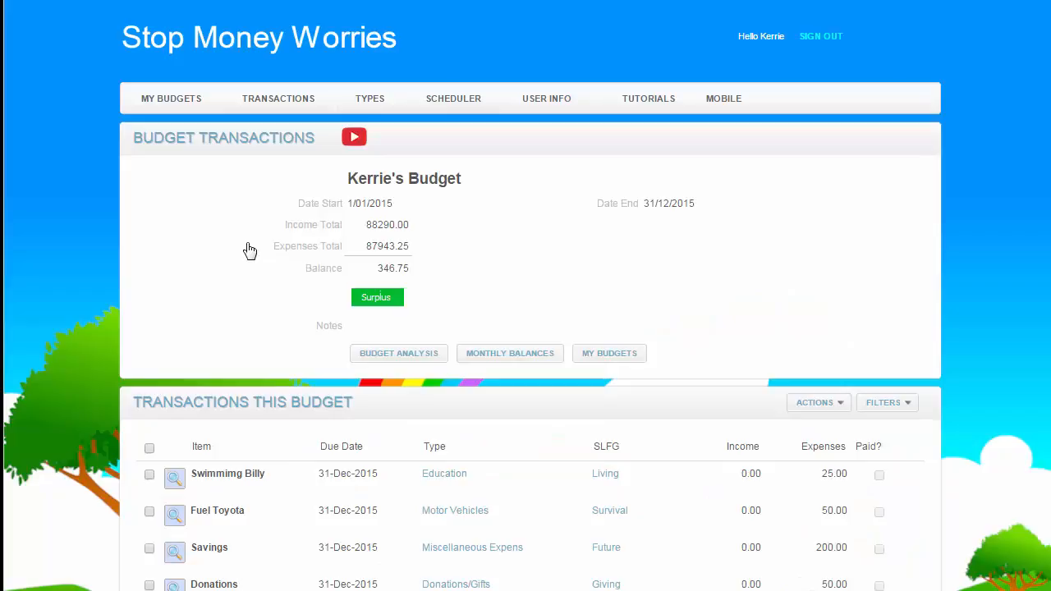
pyautogui.click(844, 408)
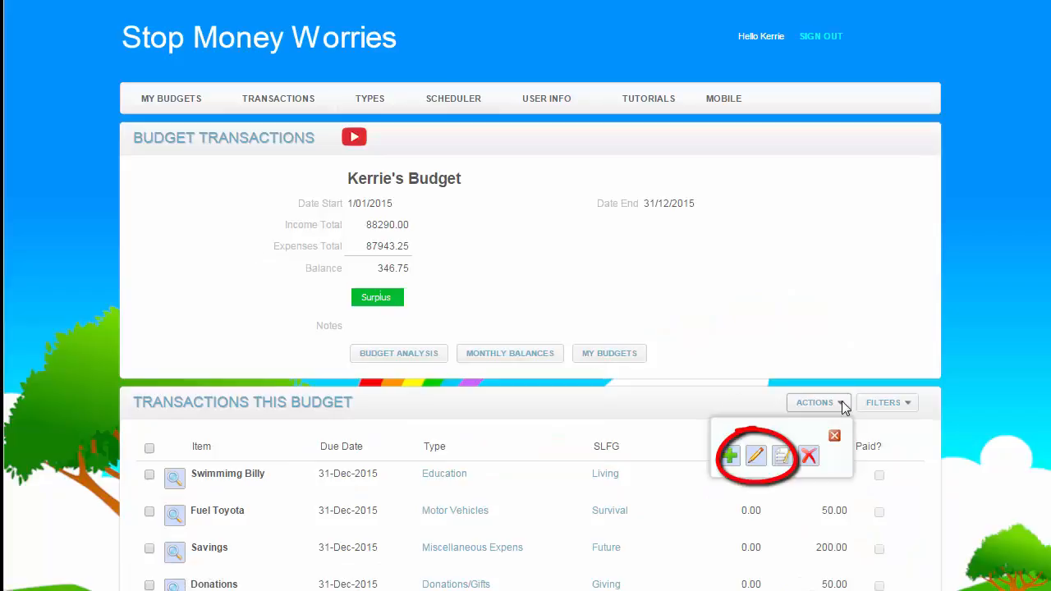
pyautogui.click(834, 436)
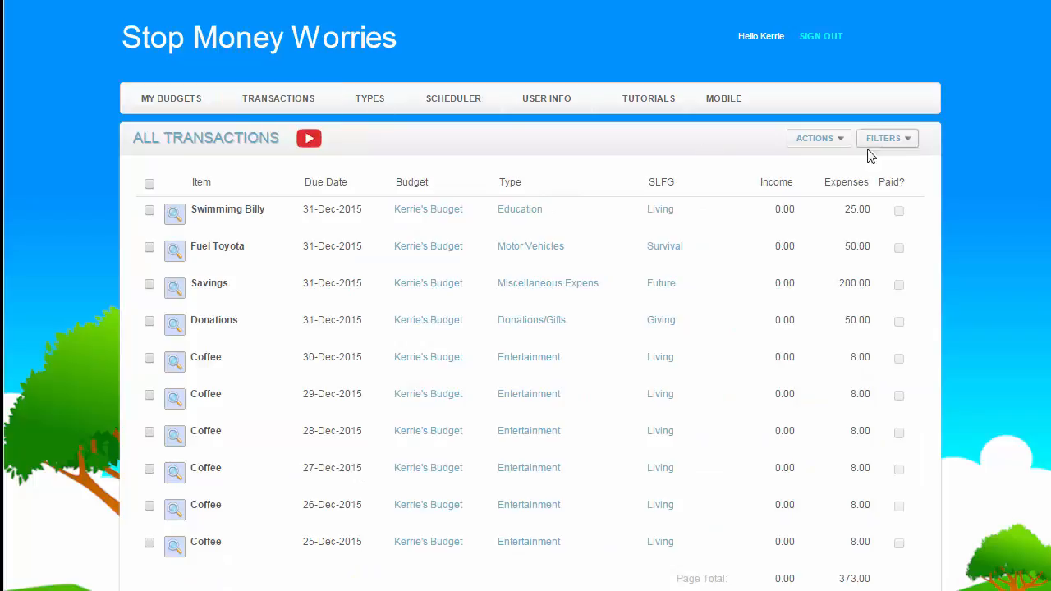
pyautogui.click(837, 141)
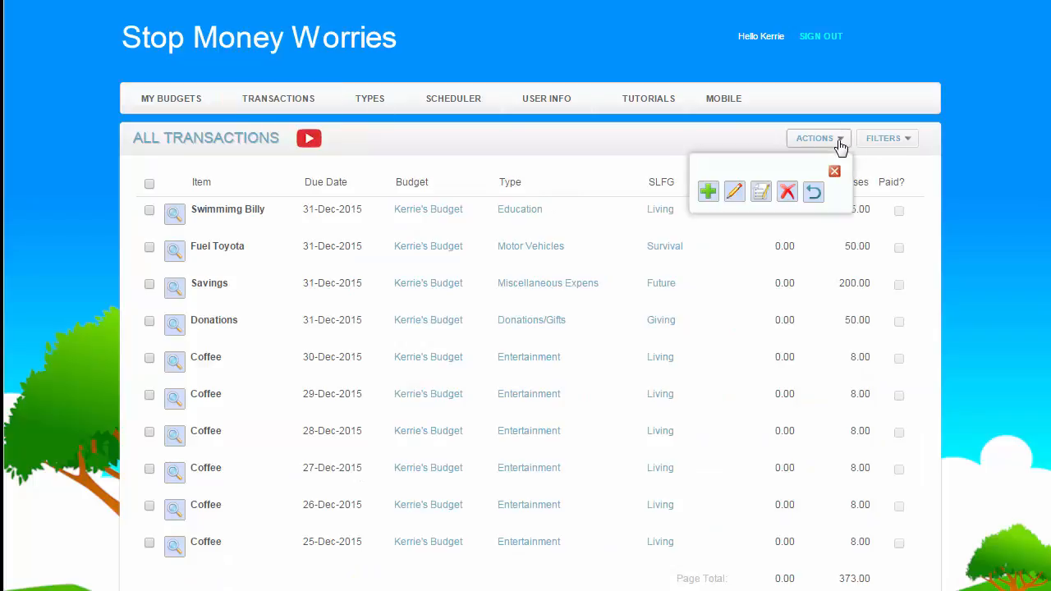
pyautogui.click(453, 106)
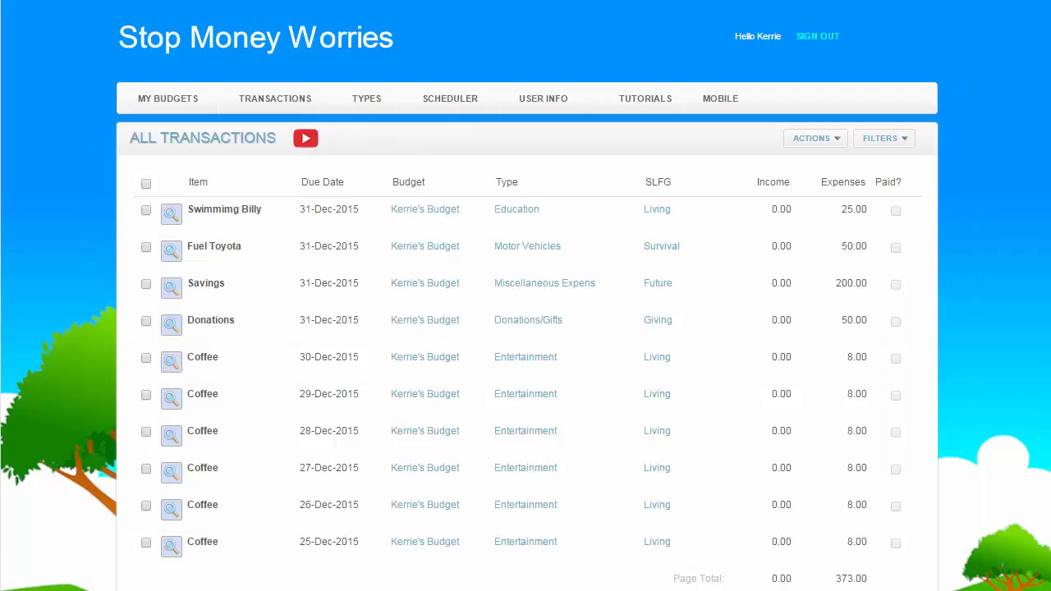
# - Sort the all-transactions list by item, type and expenses, finishing with due date from latest to earliest
pyautogui.click(197, 184)
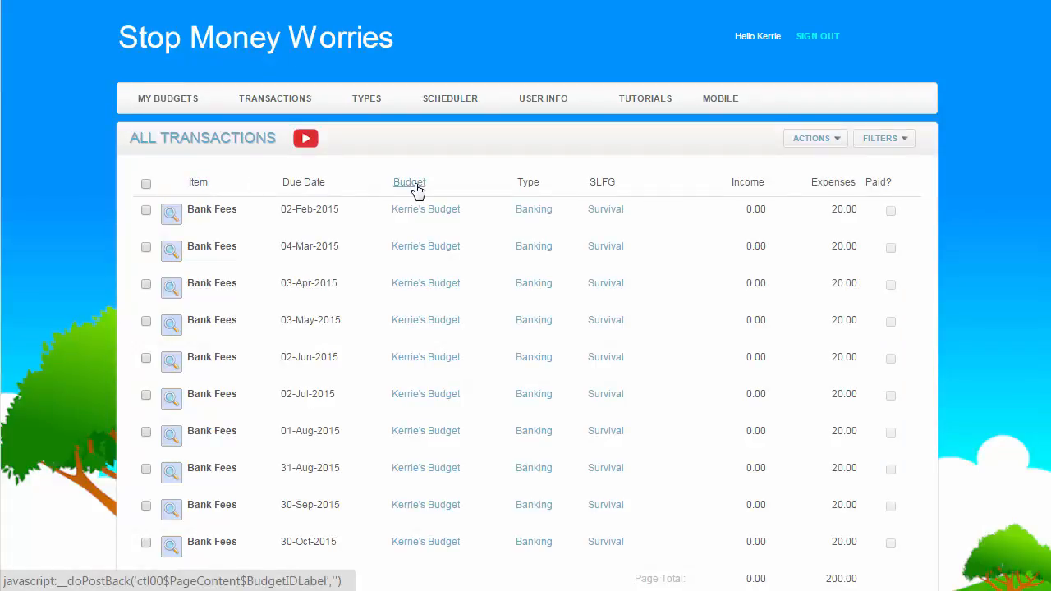
pyautogui.click(526, 187)
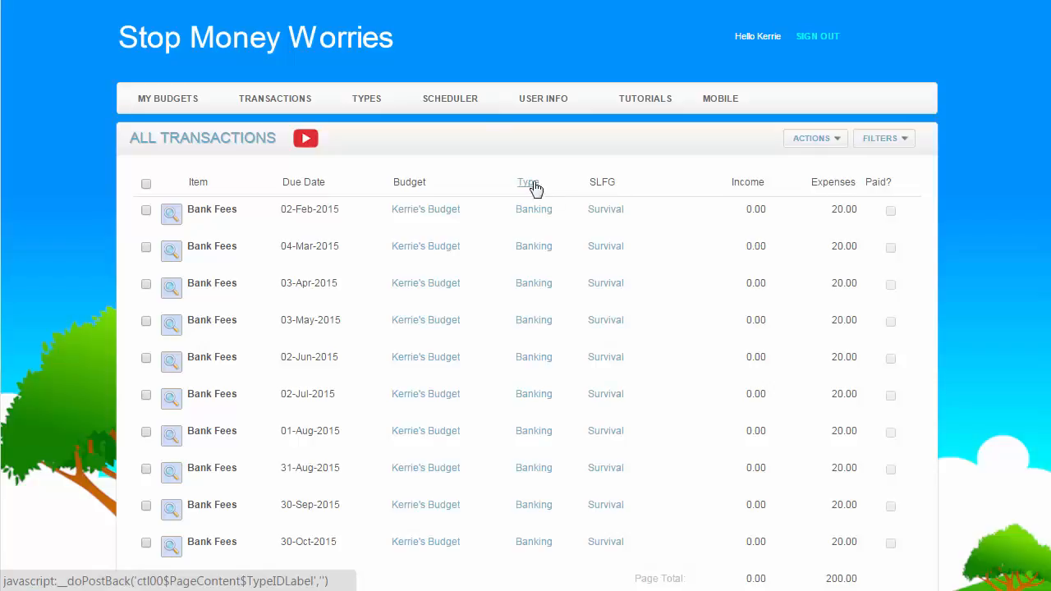
pyautogui.click(830, 184)
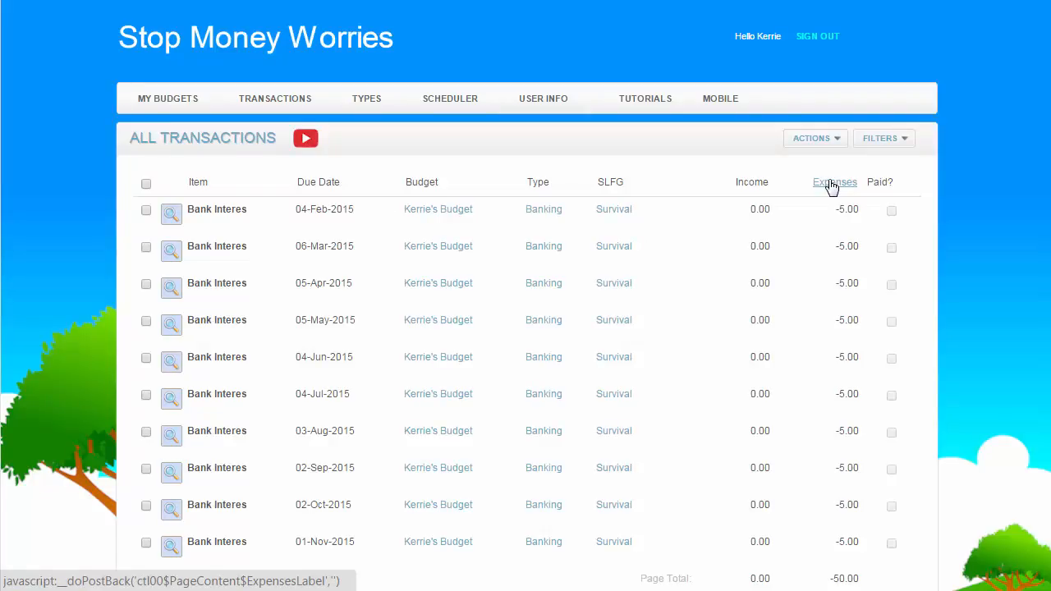
pyautogui.click(310, 185)
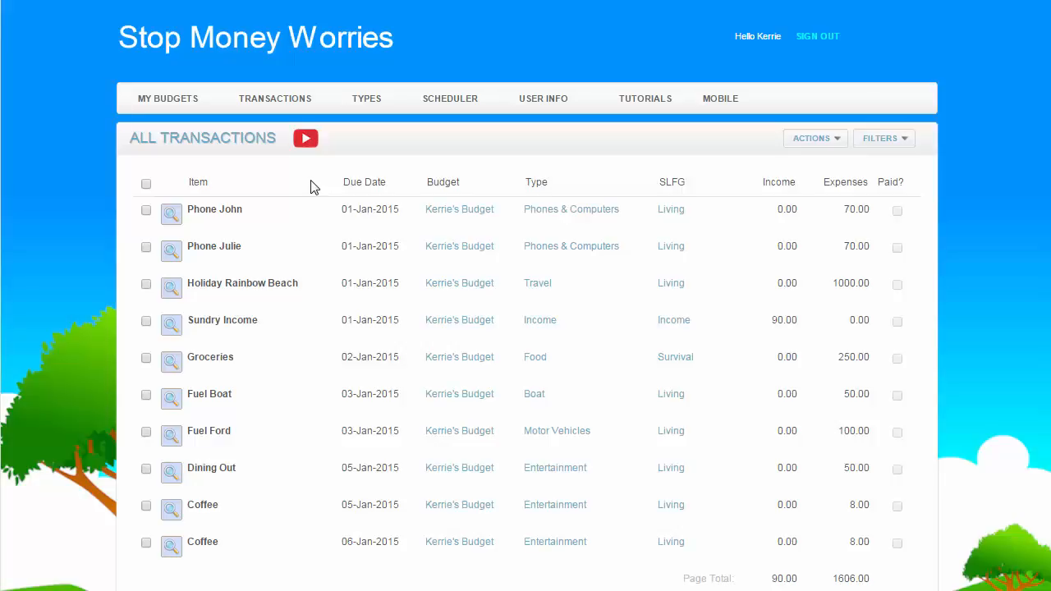
pyautogui.click(356, 183)
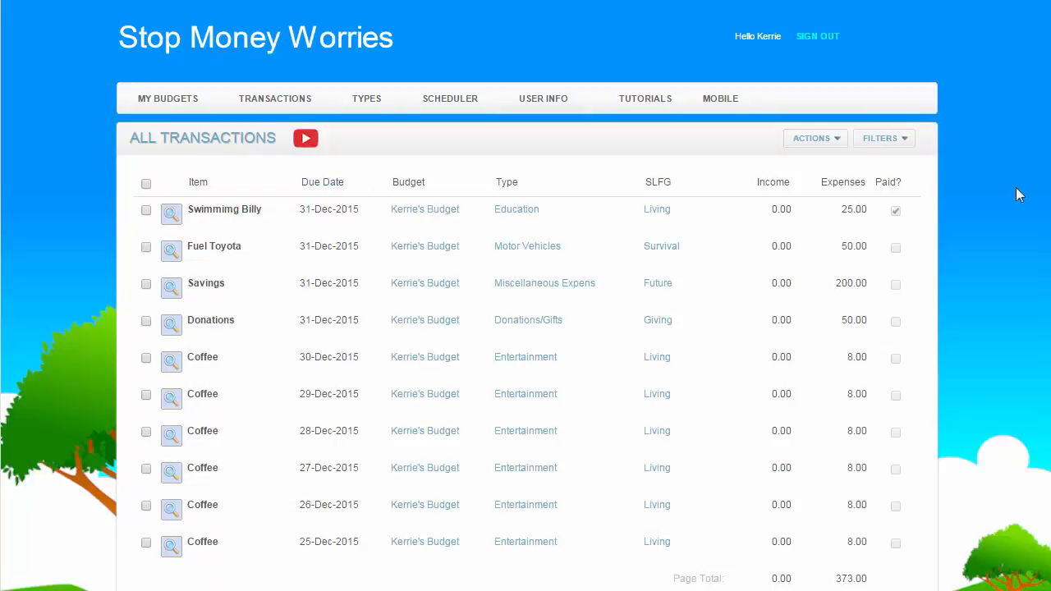
# - Examine the filter options offered for the all-transactions list and close them without filtering
pyautogui.click(905, 139)
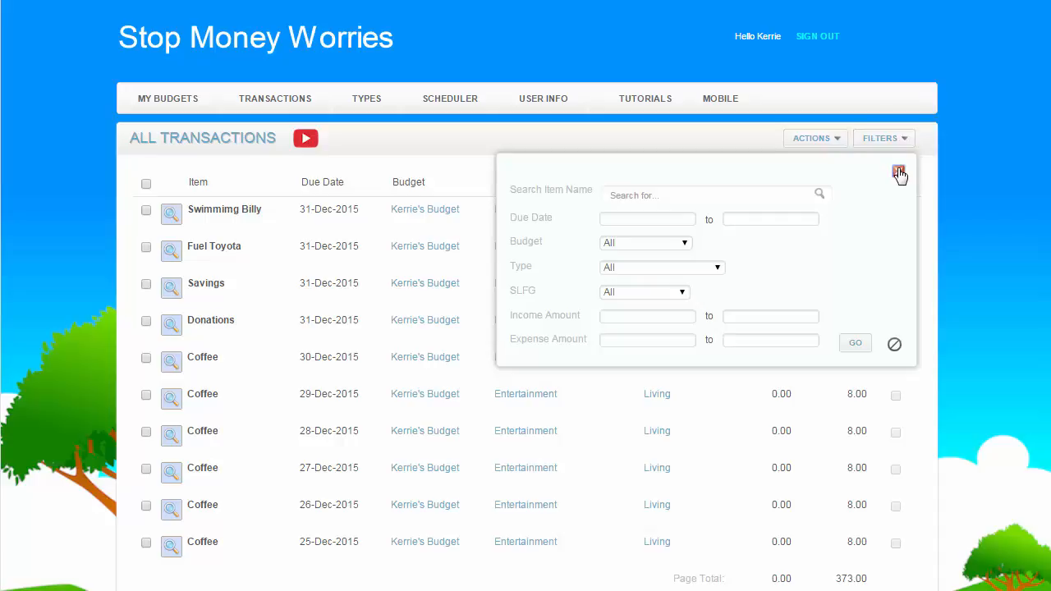
pyautogui.click(898, 170)
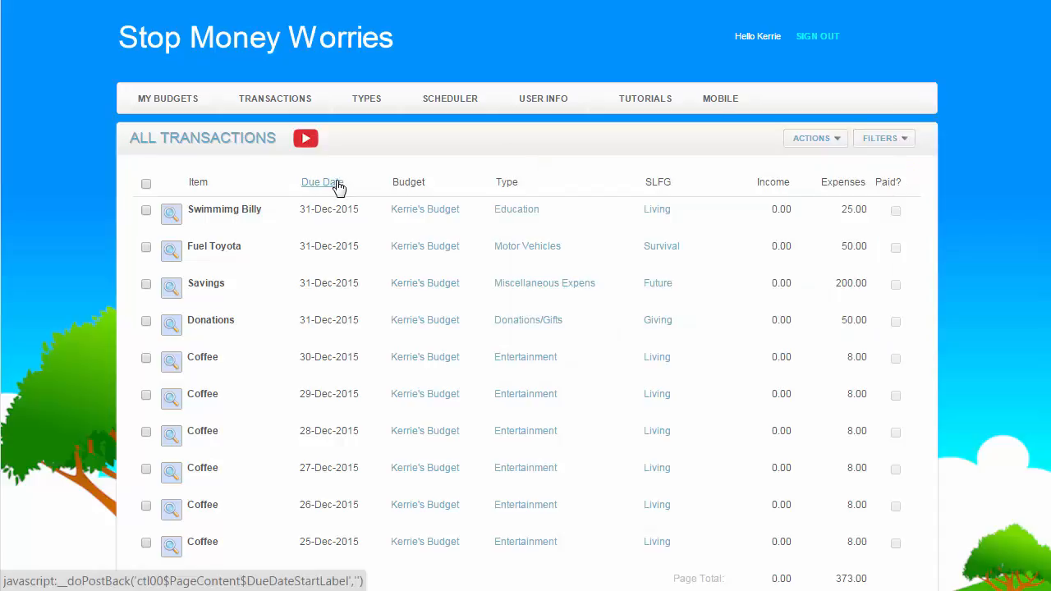
# - Edit the 31-Dec-2015 swimming transaction in the all-transactions list to mark it as paid, and save it
pyautogui.click(146, 211)
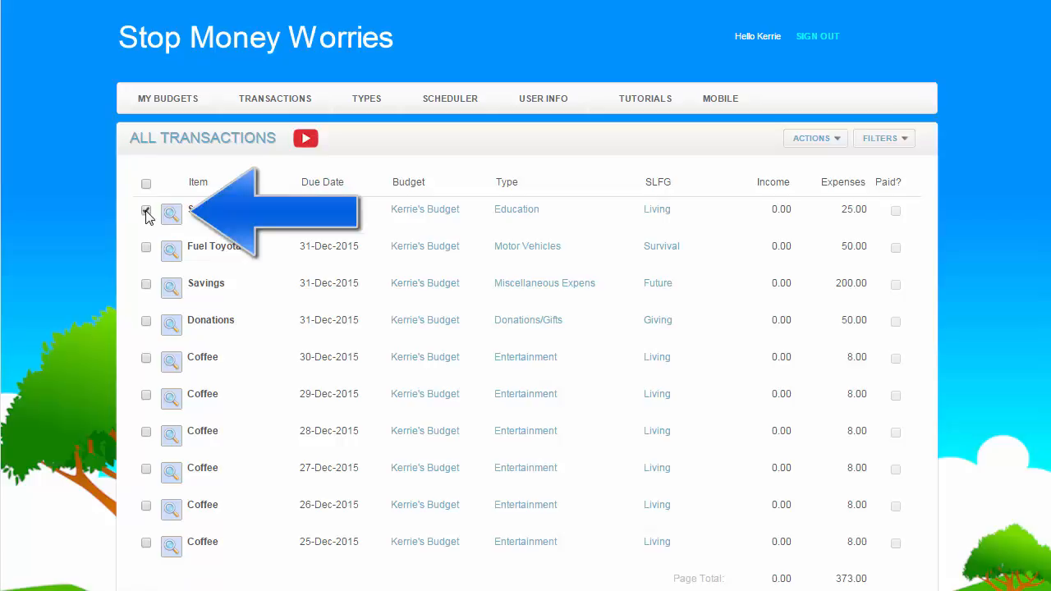
pyautogui.click(836, 141)
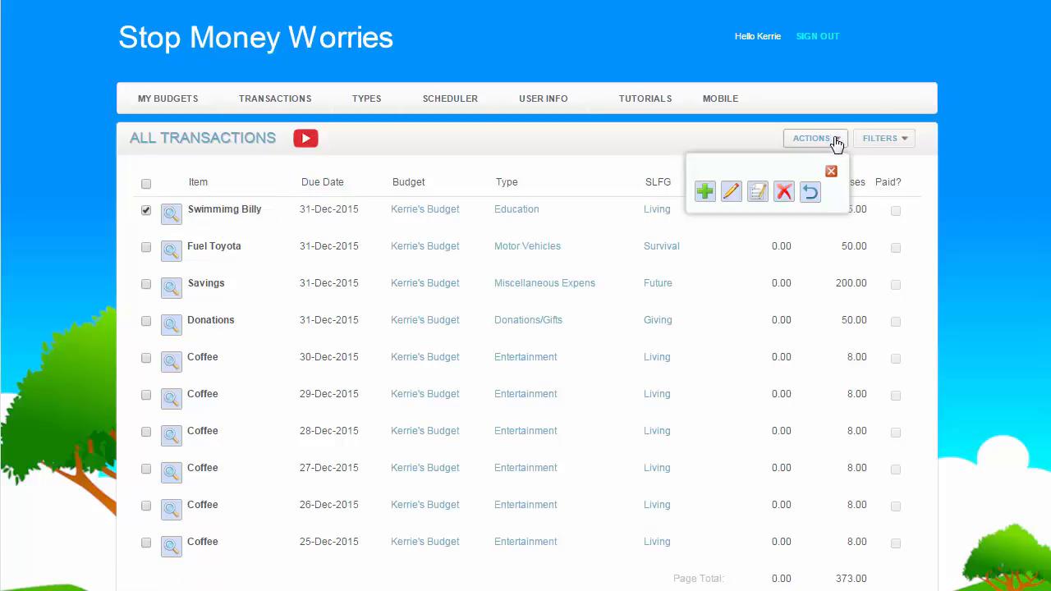
pyautogui.click(731, 192)
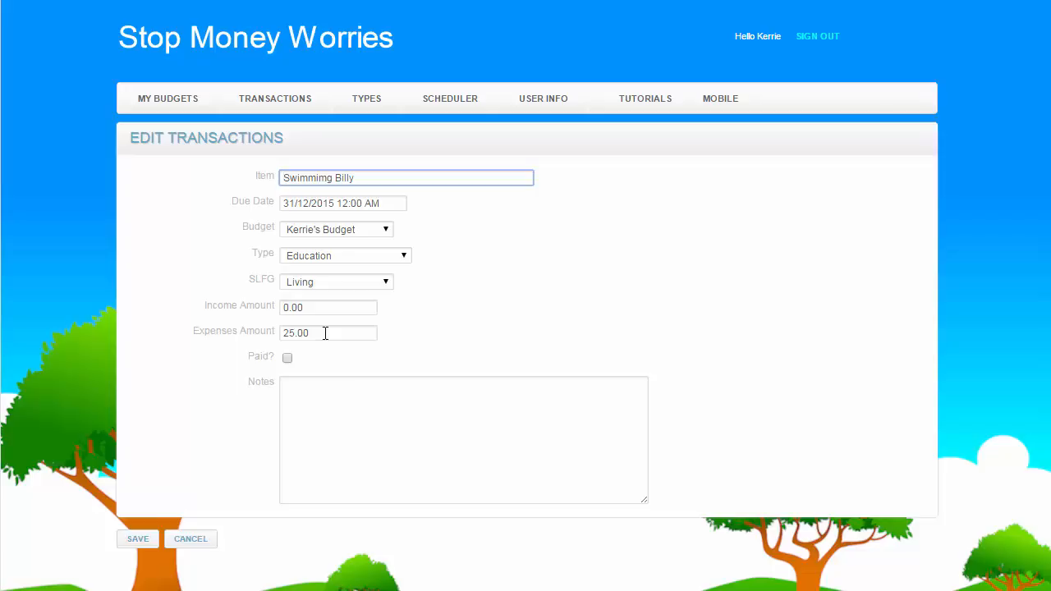
pyautogui.click(287, 359)
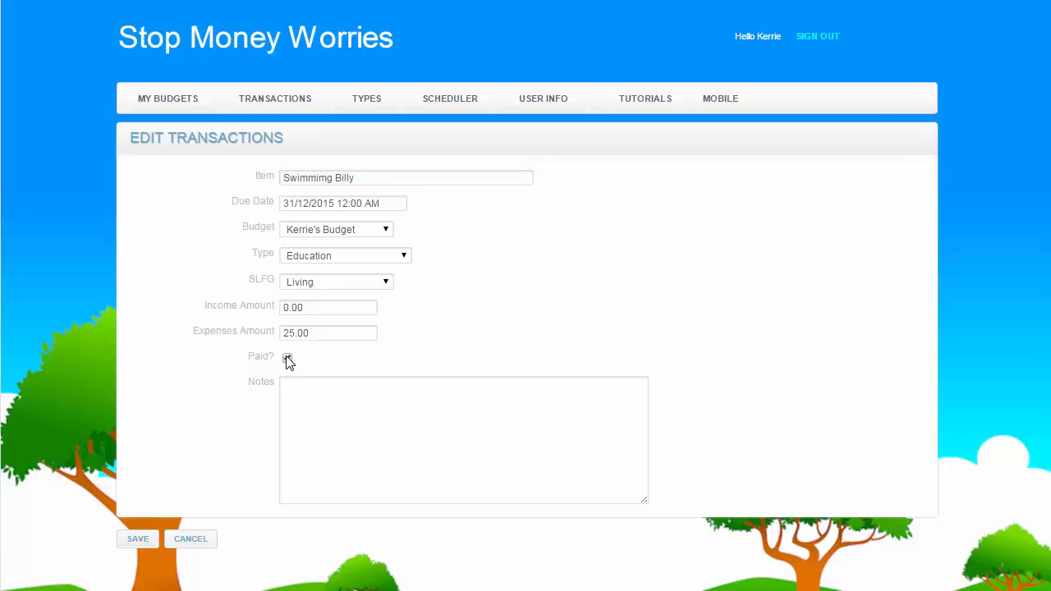
pyautogui.click(137, 540)
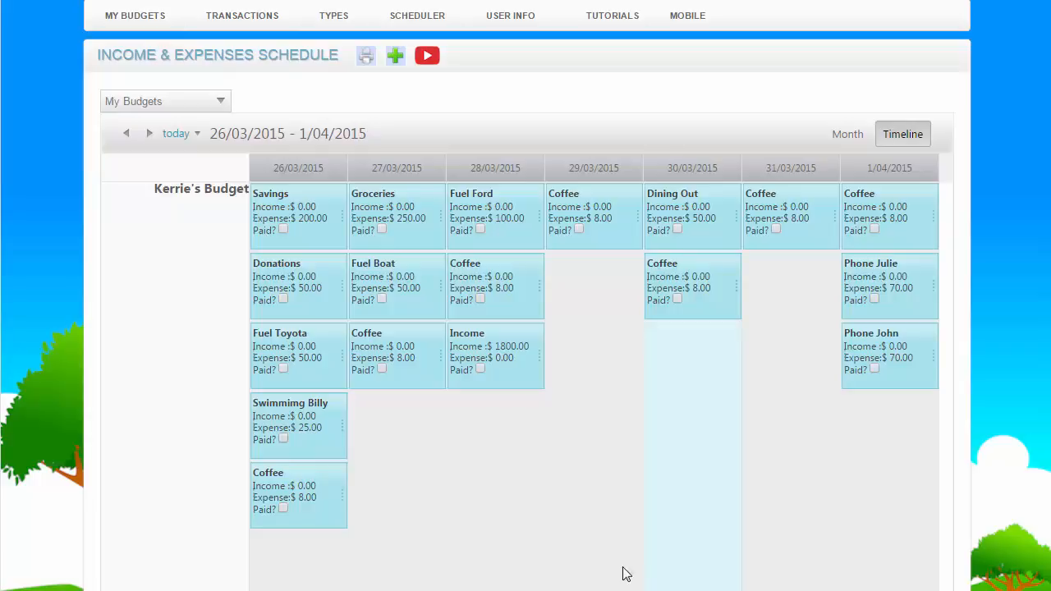
# - Change the 28/03/2015 Fuel Ford transaction's expense to 97.50 in the income and expenses schedule, and mark it as paid
pyautogui.doubleClick(493, 212)
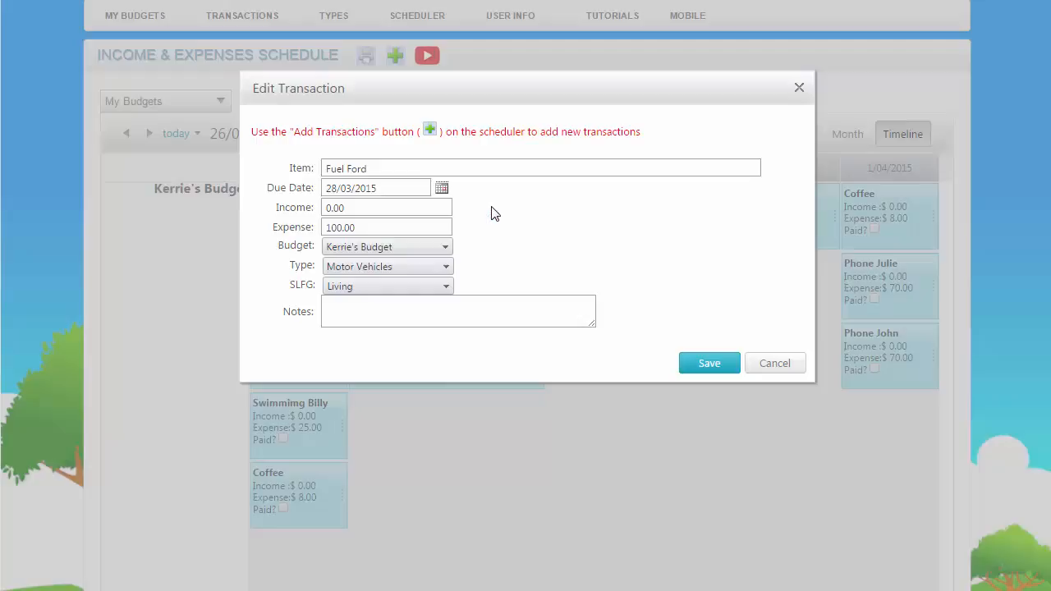
pyautogui.click(405, 226)
pyautogui.moveTo(375, 227); pyautogui.dragTo(293, 227)
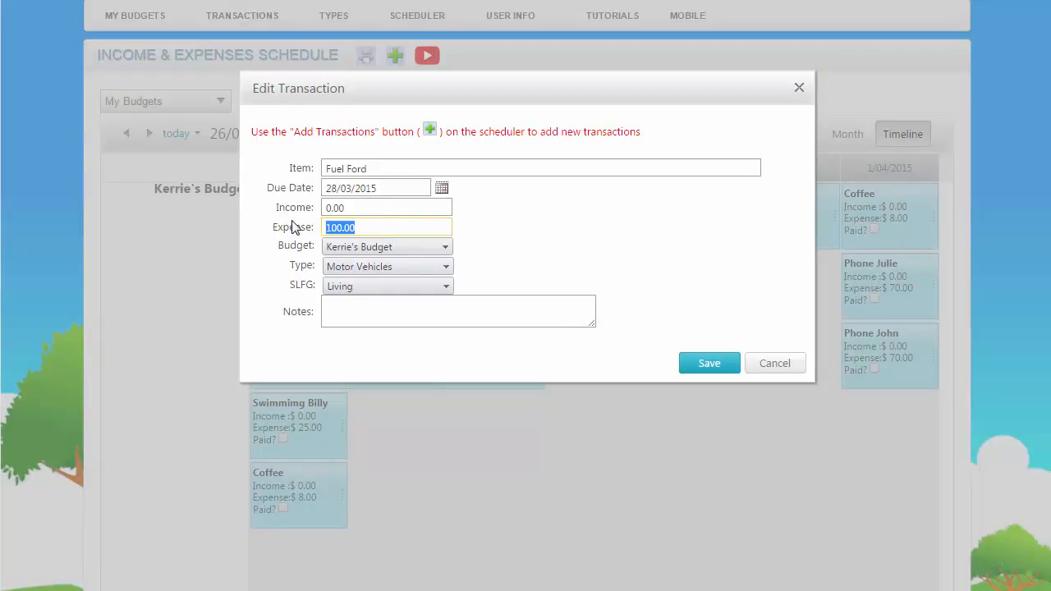
pyautogui.write('97.50')
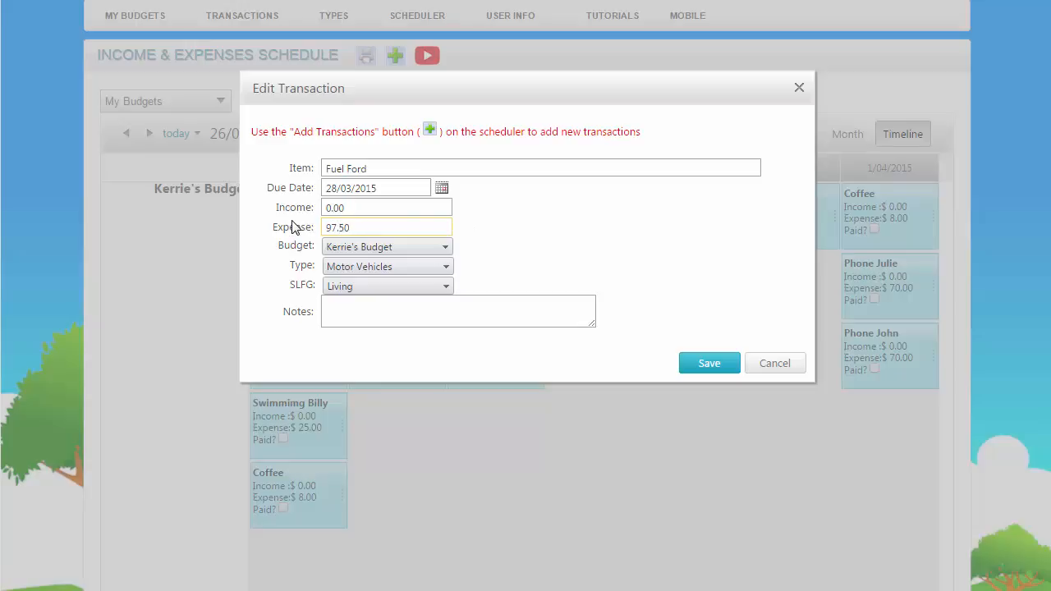
pyautogui.click(711, 364)
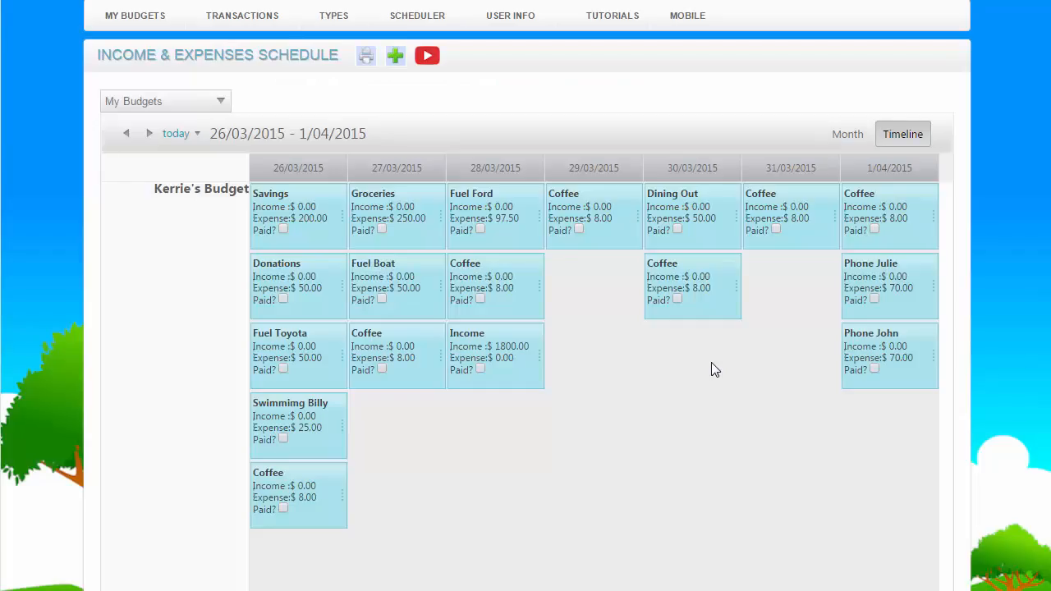
pyautogui.click(480, 230)
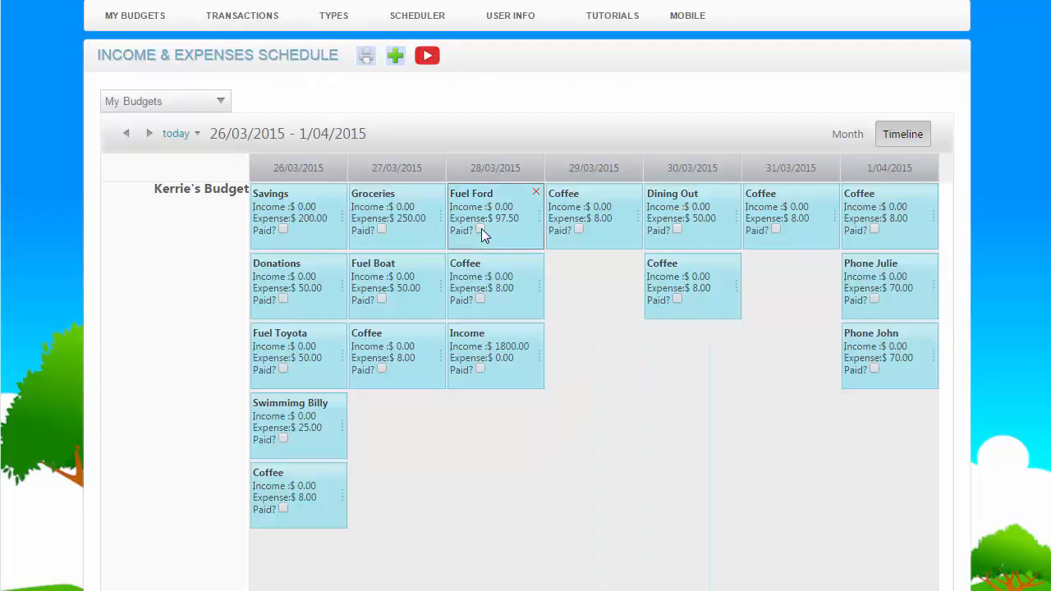